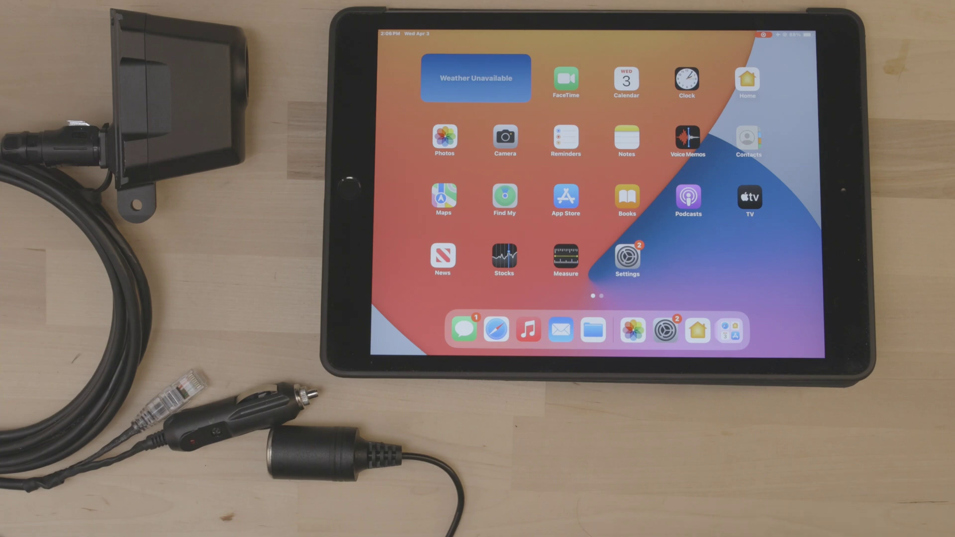
# Launch Settings from the home screen and go to the Wi-Fi page
pyautogui.click(666, 330)
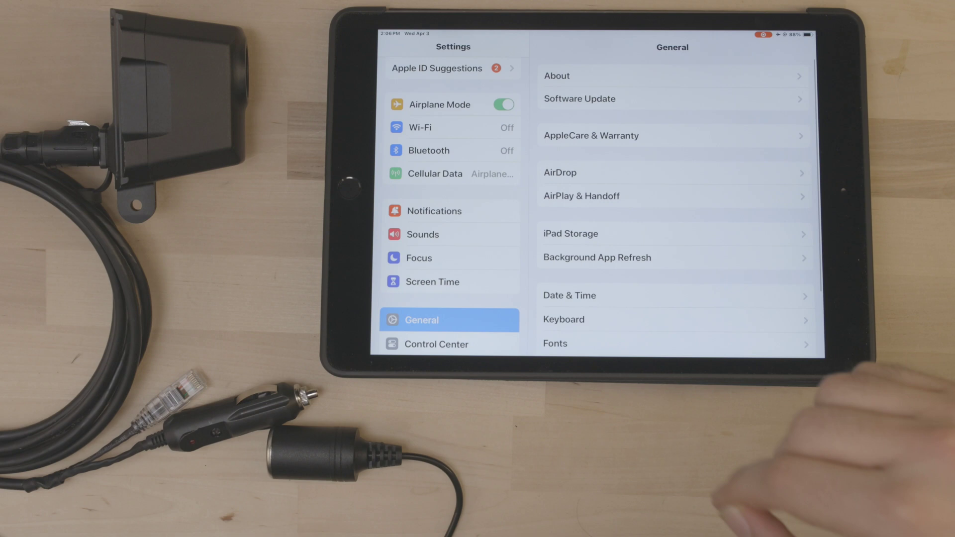
pyautogui.click(657, 76)
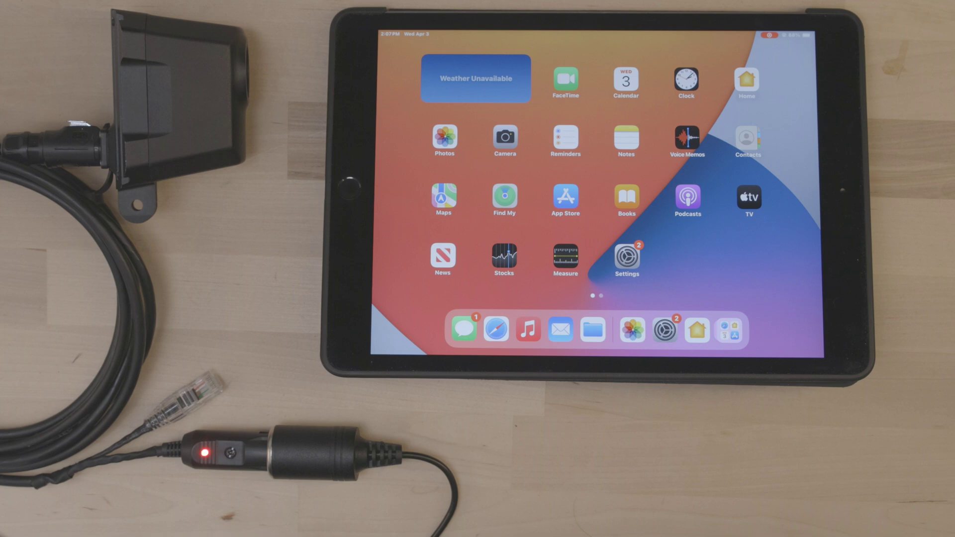
# Switch Wi-Fi on in Settings, leaving Airplane Mode enabled, to list nearby networks
pyautogui.click(627, 257)
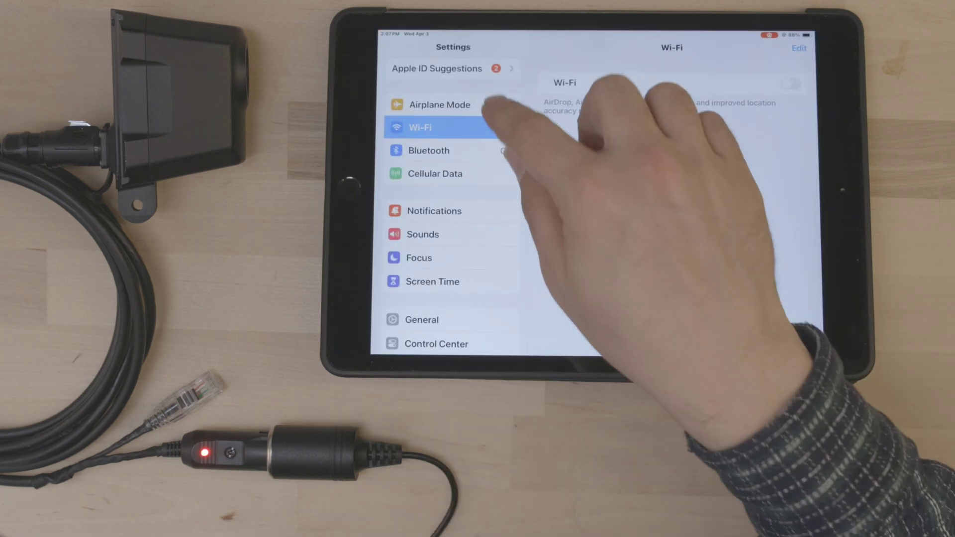
pyautogui.click(501, 106)
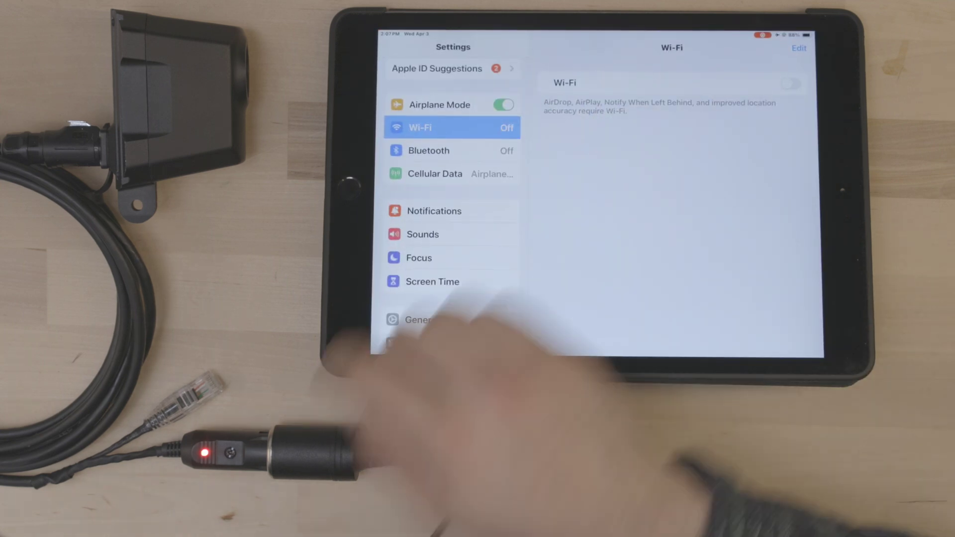
pyautogui.click(791, 83)
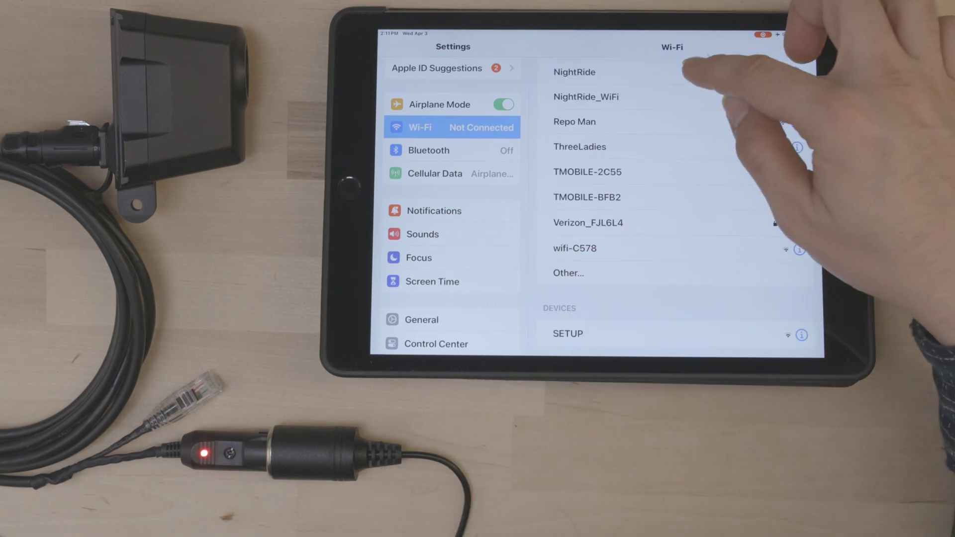
# Select the NightRide network and join it with the entered password
pyautogui.click(635, 72)
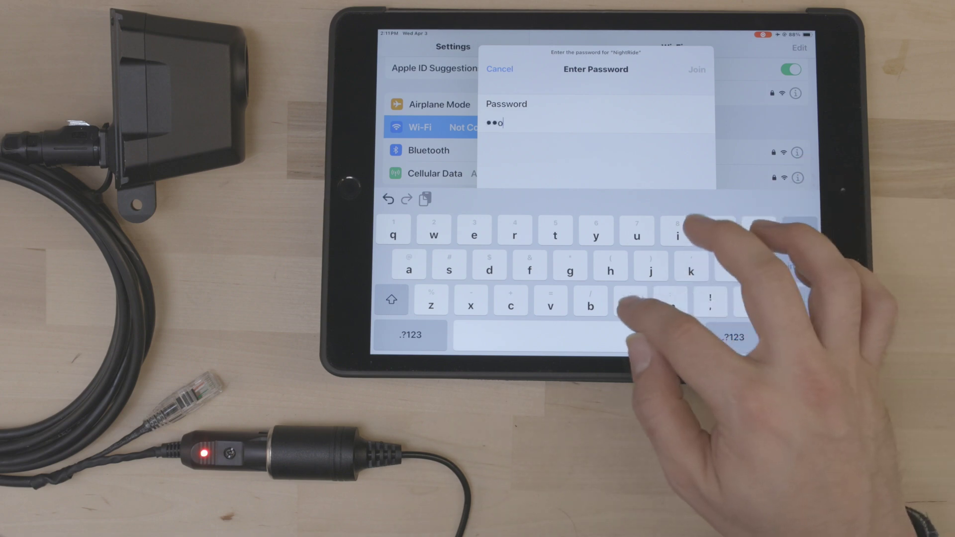
pyautogui.write('v')
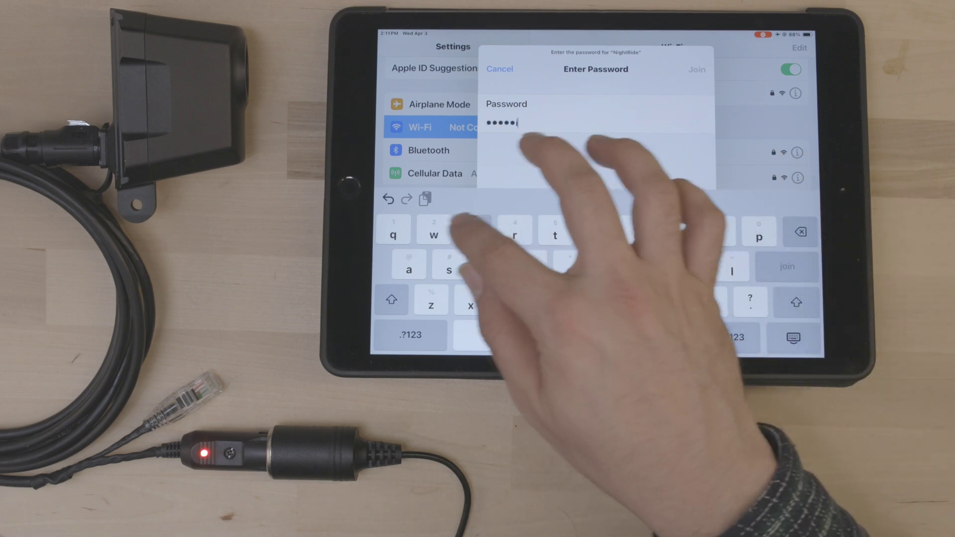
pyautogui.write('w')
pyautogui.click(788, 267)
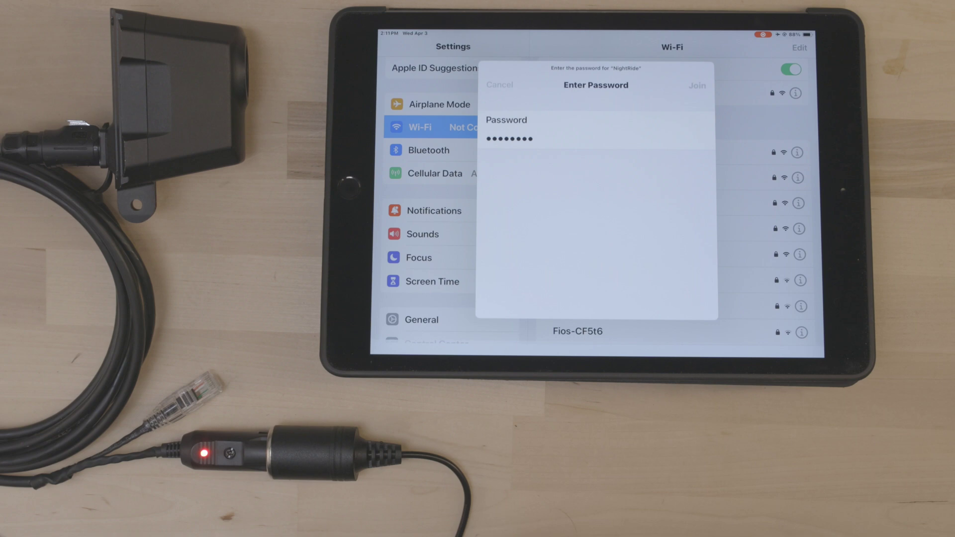